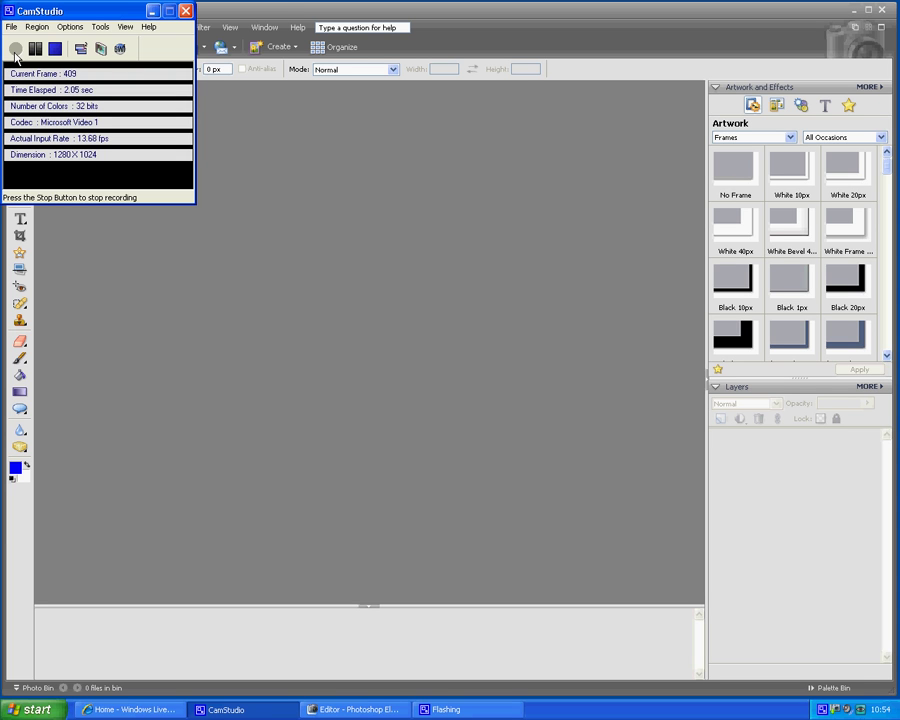
# - Create a new blank file and name it 'Prelim task/ magazine front cover'
pyautogui.click(153, 11)
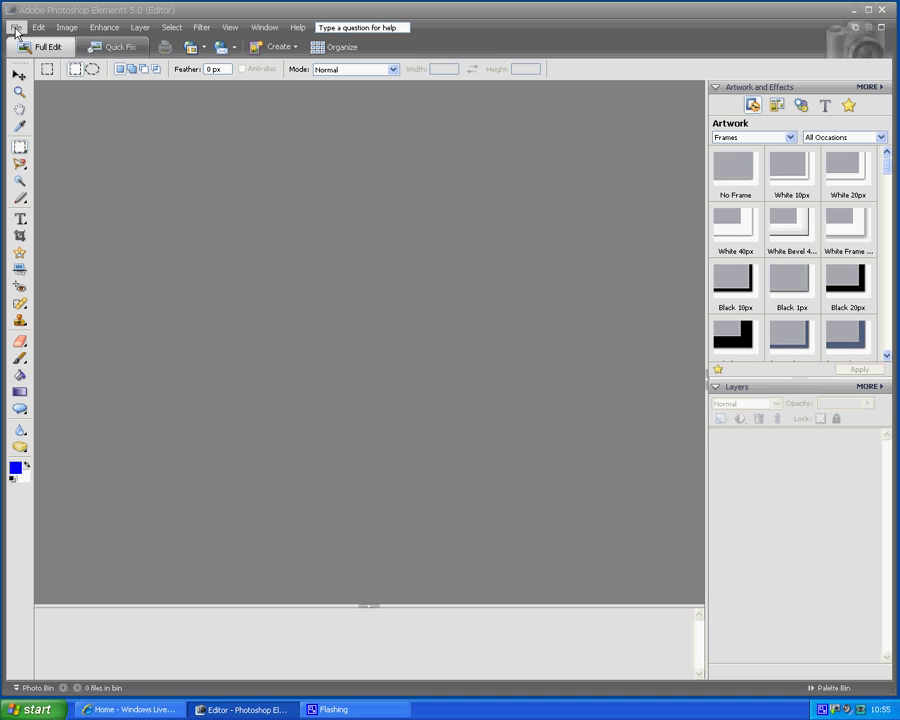
pyautogui.click(15, 28)
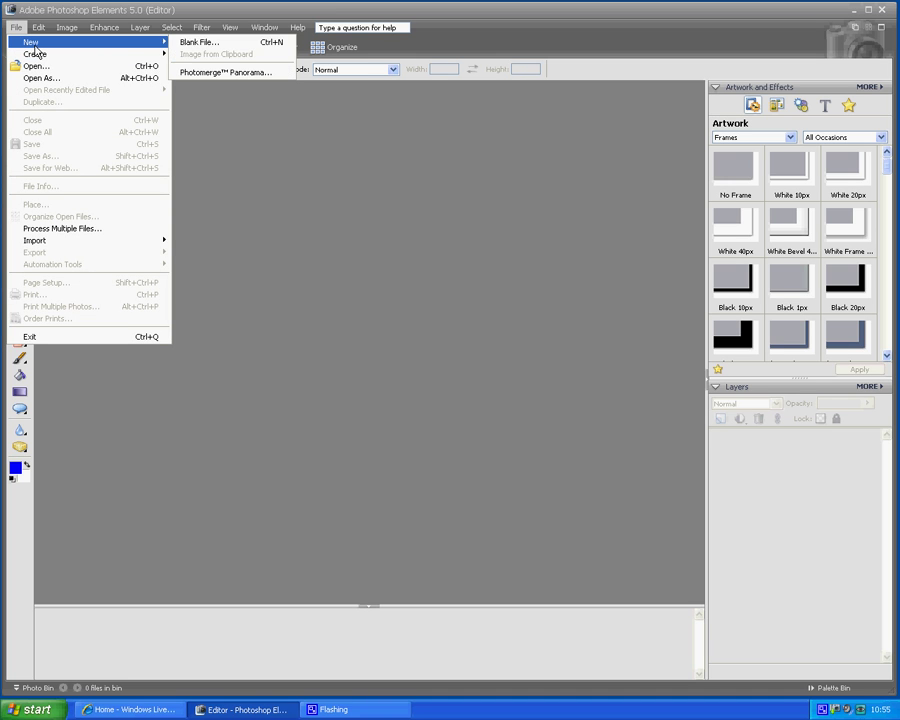
pyautogui.moveTo(85, 42)
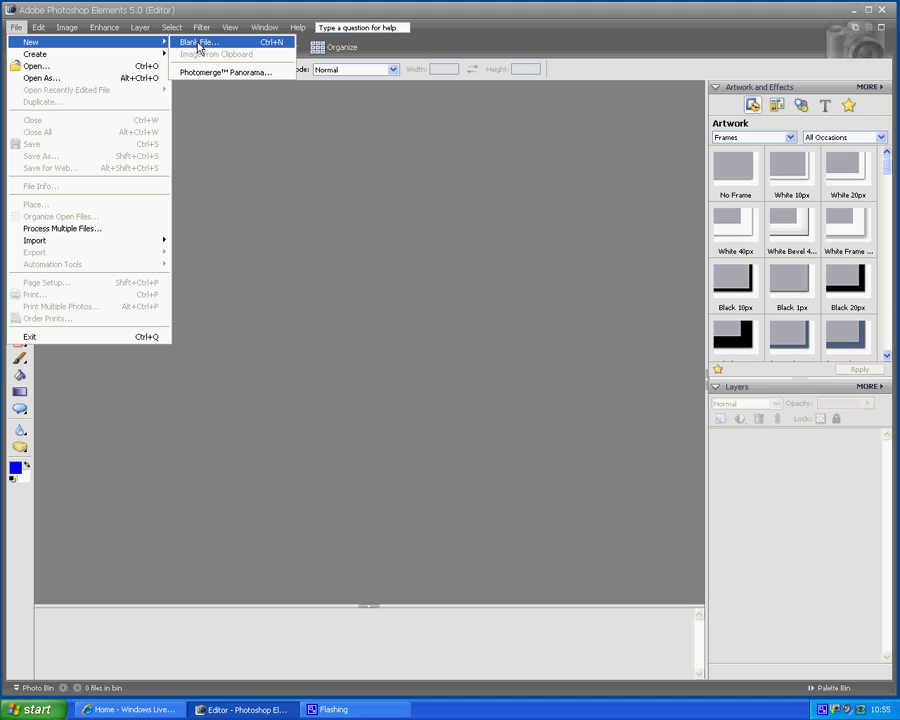
pyautogui.click(199, 46)
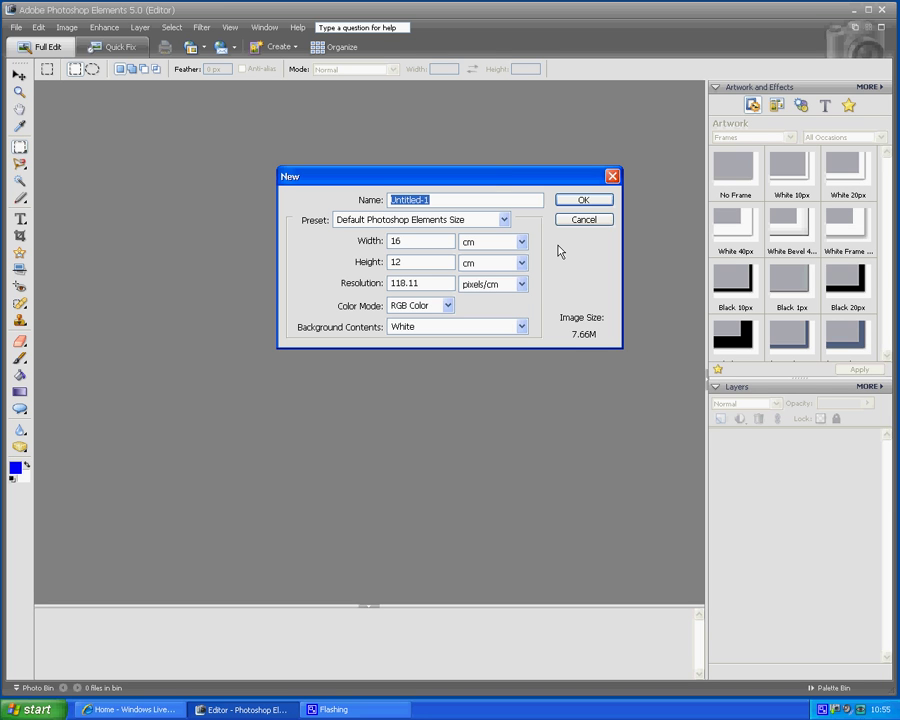
pyautogui.click(465, 199)
pyautogui.press('BackSpace')
pyautogui.press('BackSpace')
pyautogui.press('BackSpace')
pyautogui.press('BackSpace')
pyautogui.press('BackSpace')
pyautogui.press('BackSpace')
pyautogui.press('BackSpace')
pyautogui.press('BackSpace')
pyautogui.press('BackSpace')
pyautogui.press('BackSpace')
pyautogui.write('P')
pyautogui.write('re-l')
pyautogui.press('BackSpace')
pyautogui.press('BackSpace')
pyautogui.write('lim t')
pyautogui.write('ask')
pyautogui.write('/')
pyautogui.write(' magaz')
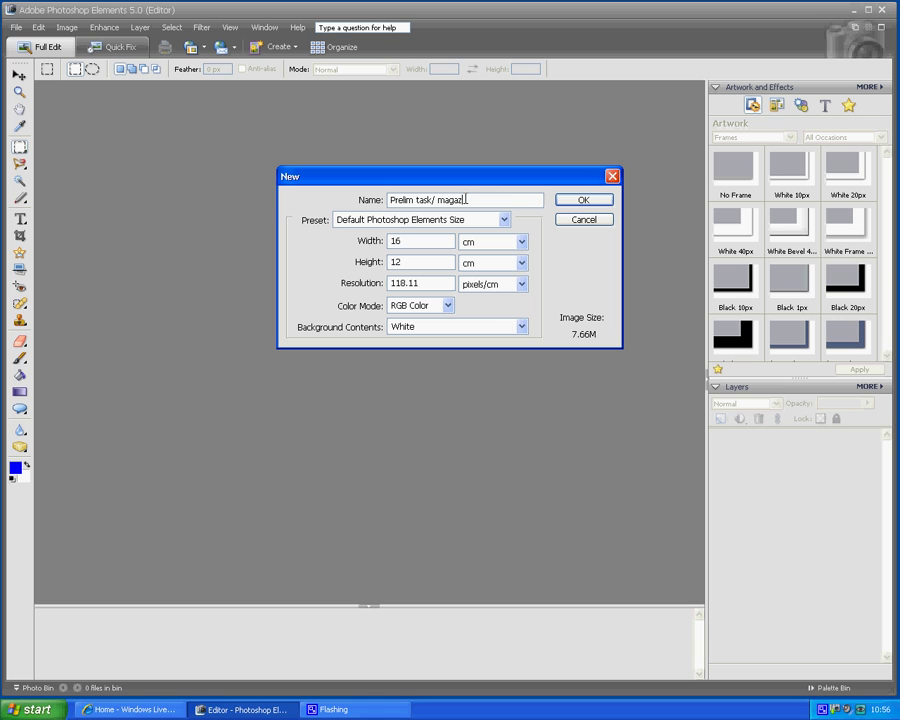
pyautogui.write('ine front cover')
# - Choose the A4 preset (210 × 297 mm at 300 pixels/inch) for the new document
pyautogui.click(504, 220)
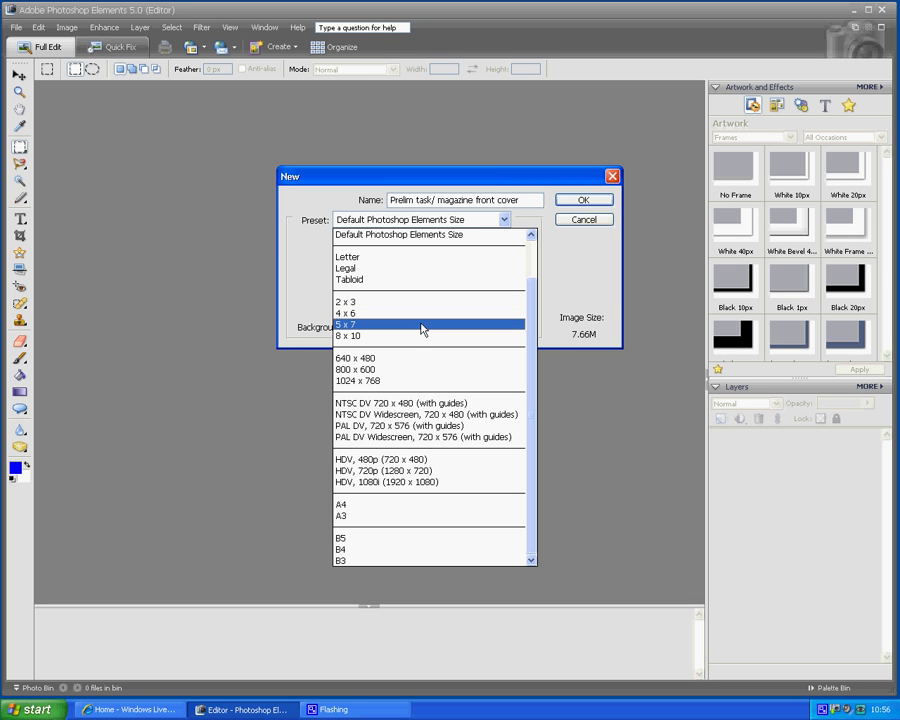
pyautogui.click(388, 505)
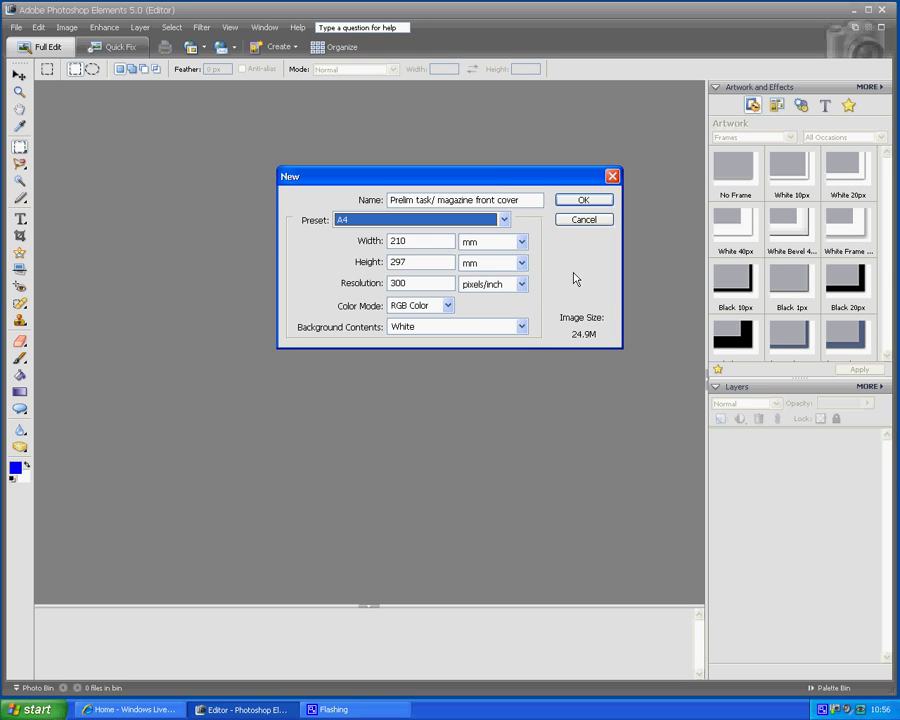
pyautogui.hotkey('shift', 'Tab')
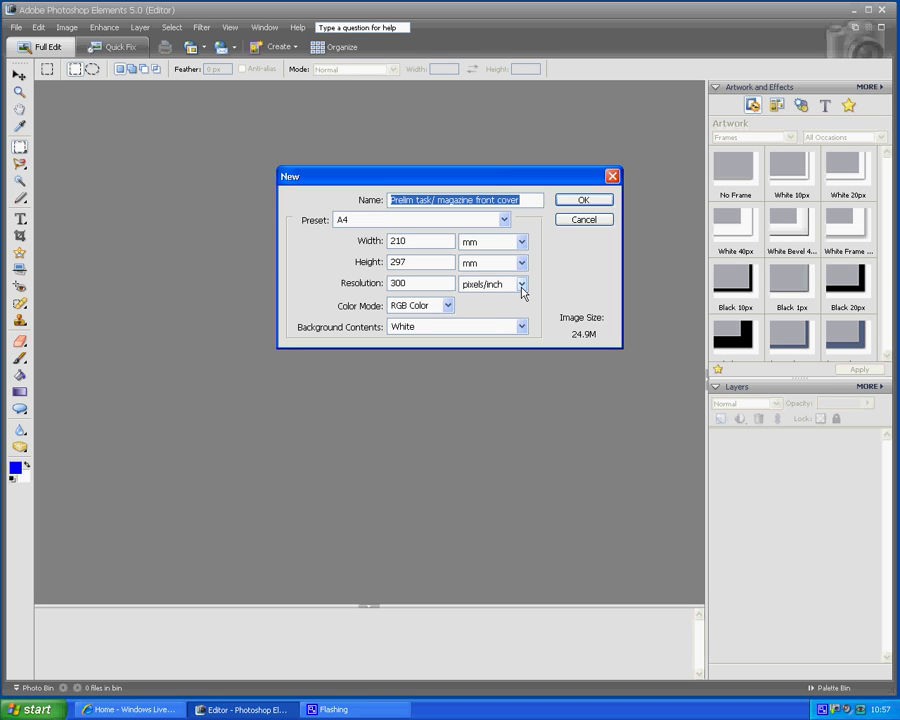
# - Set resolution to 150 pixels/inch and a Transparent background, then create the document
pyautogui.doubleClick(396, 283)
pyautogui.write('1')
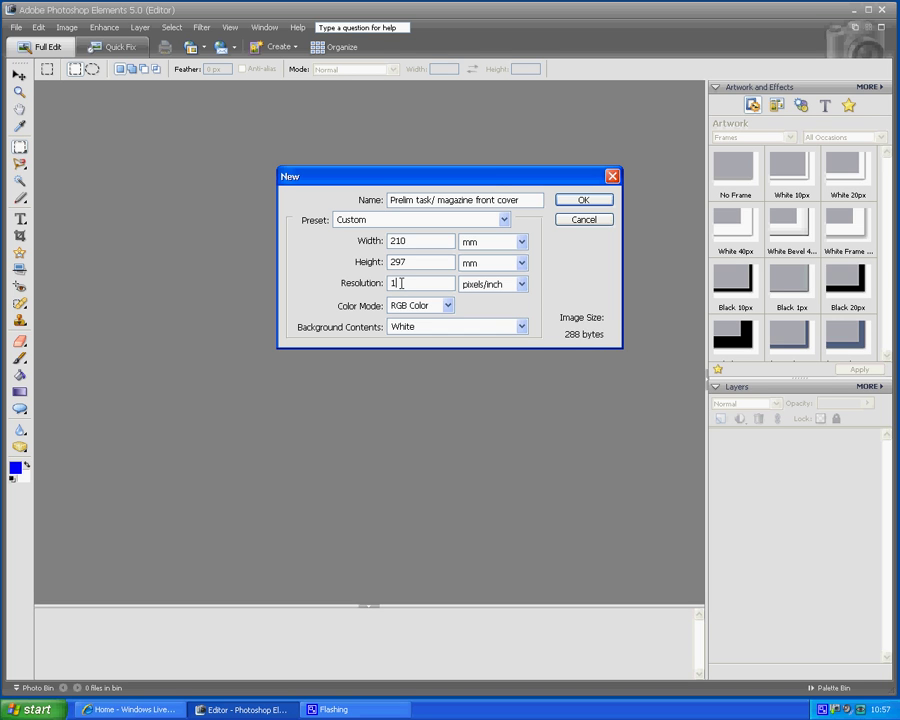
pyautogui.write('50')
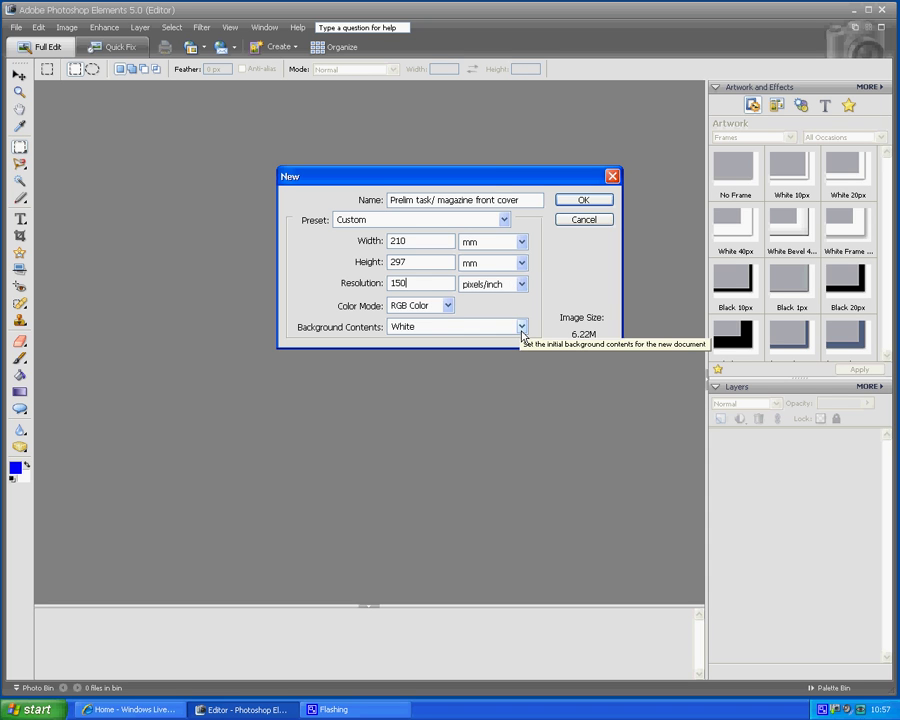
pyautogui.click(520, 330)
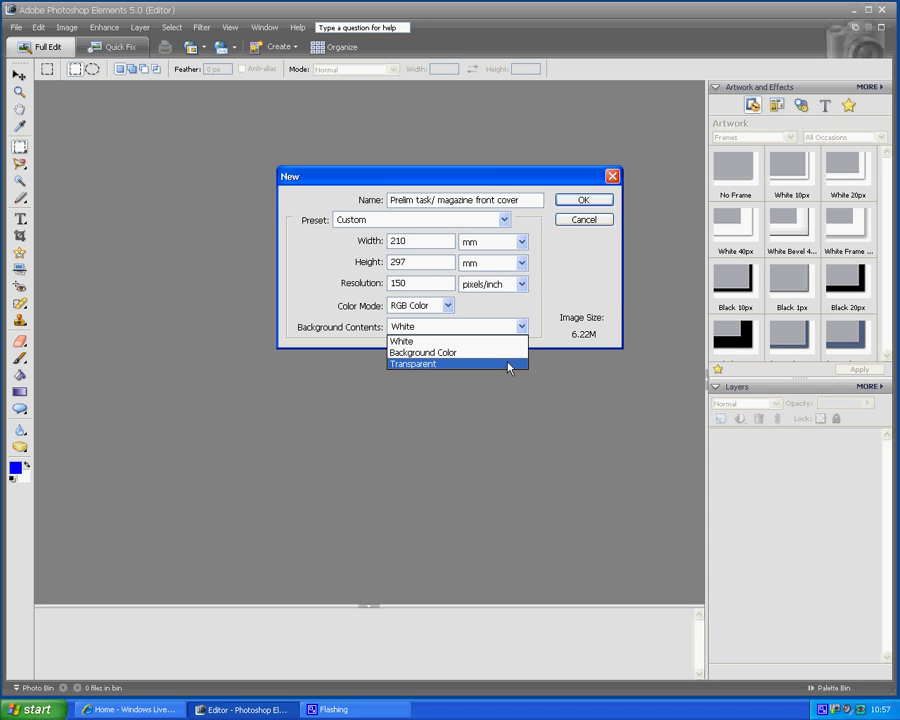
pyautogui.click(510, 364)
pyautogui.hotkey('shift', 'Tab')
pyautogui.hotkey('shift', 'Tab')
pyautogui.hotkey('shift', 'Tab')
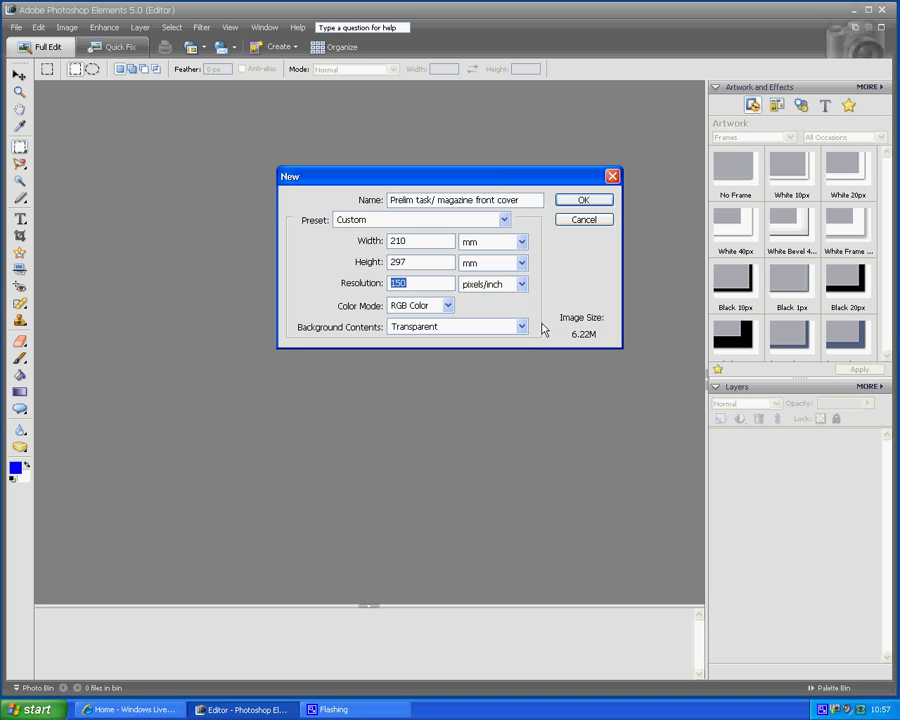
pyautogui.click(584, 200)
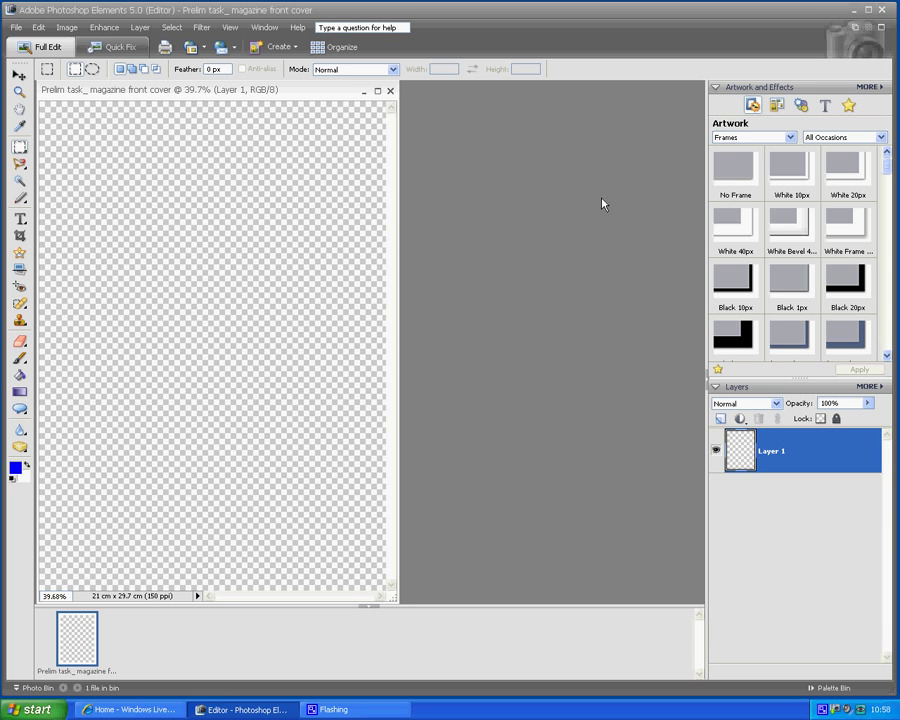
# - Maximize the document window so the A4 canvas fills the workspace
pyautogui.click(377, 90)
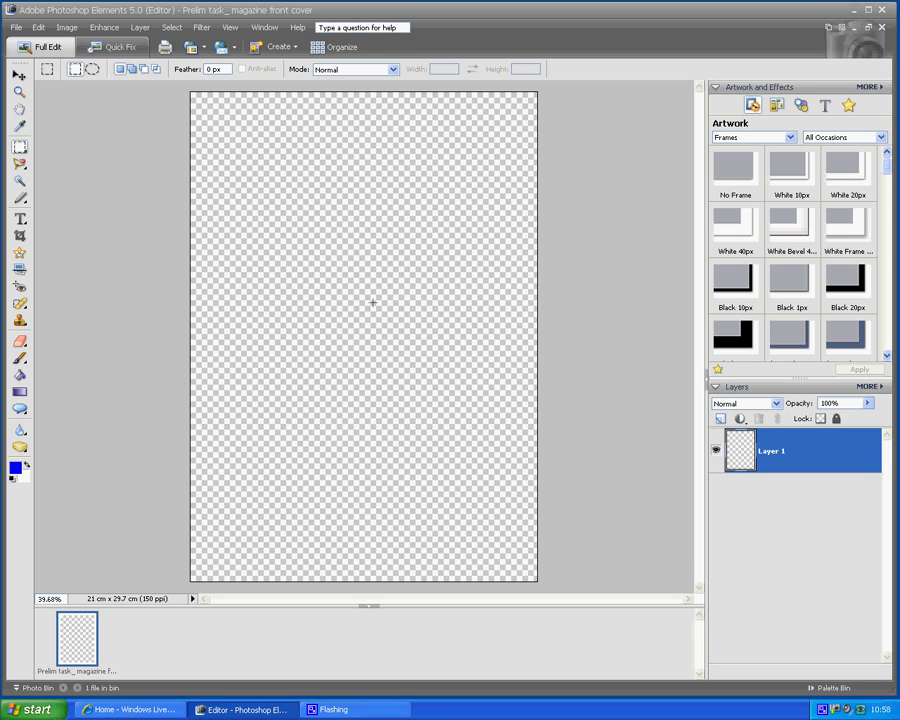
# - Browse through the Open dialog to the Home (Z:) drive's Desktop folder
pyautogui.click(13, 29)
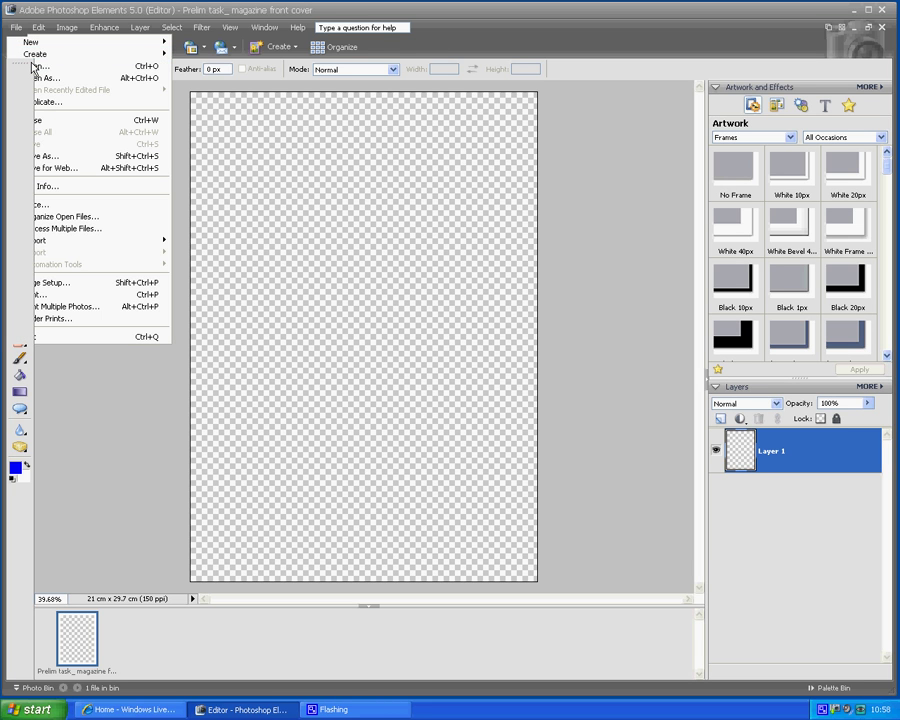
pyautogui.click(33, 67)
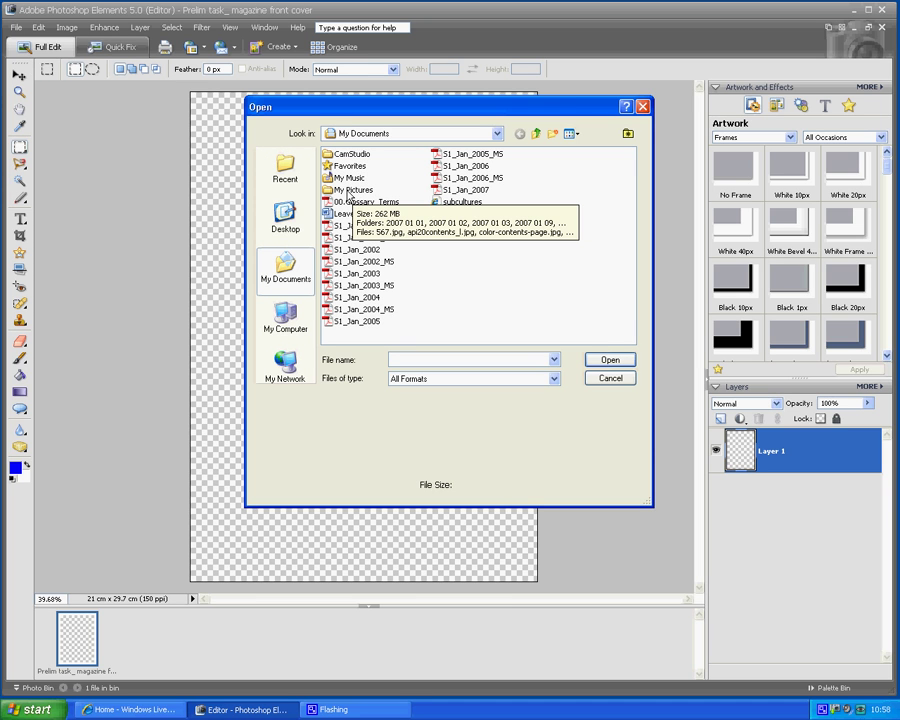
pyautogui.click(273, 322)
pyautogui.click(355, 180)
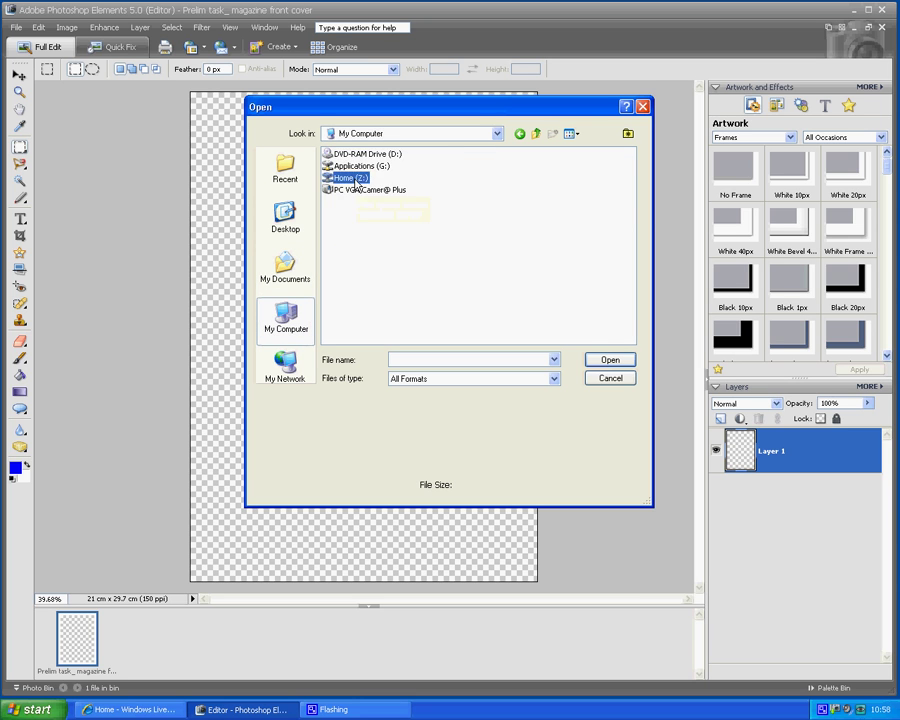
pyautogui.doubleClick(356, 180)
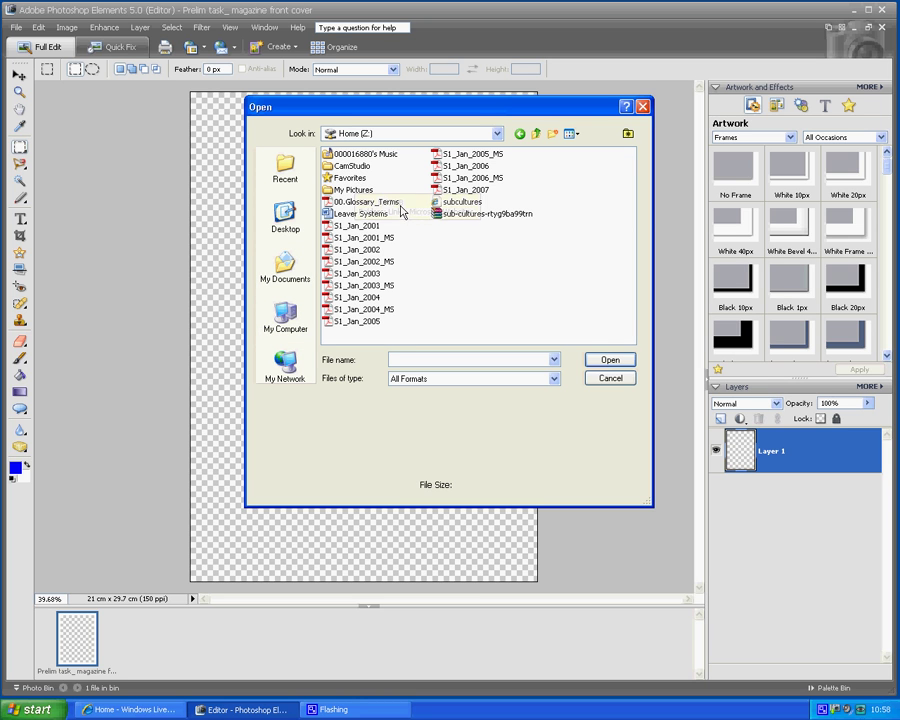
pyautogui.click(290, 216)
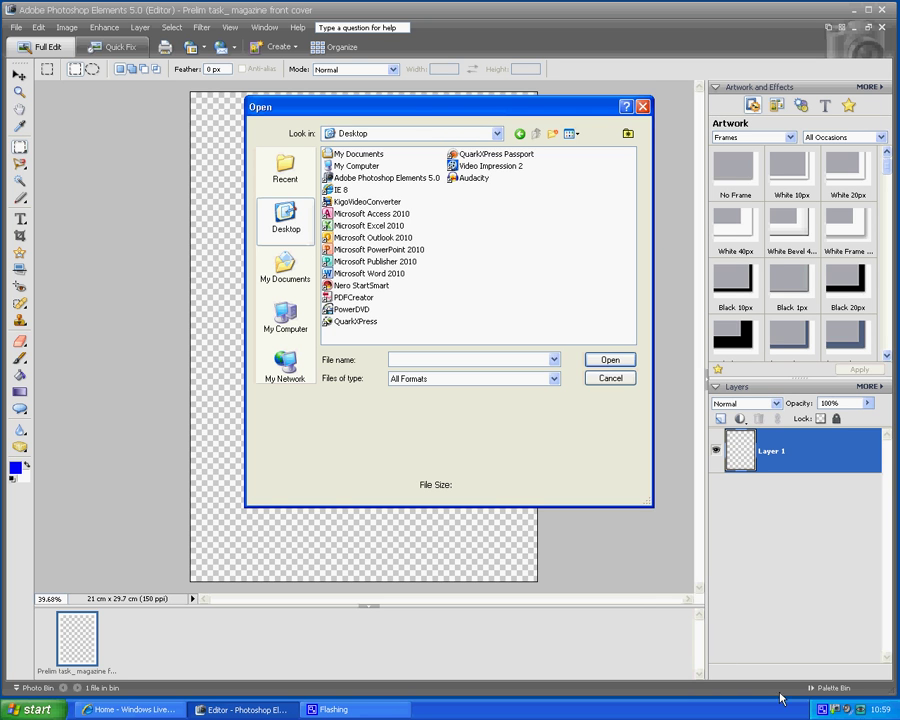
# - Close that Open dialog, dismiss the CamStudio note, and return to the File menu
pyautogui.click(822, 711)
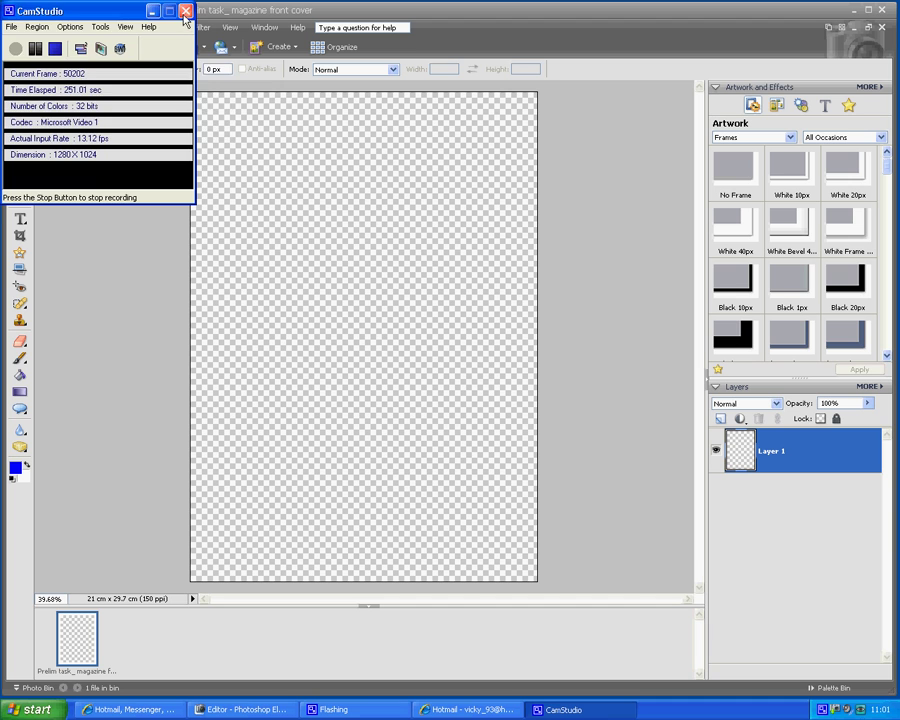
pyautogui.click(184, 13)
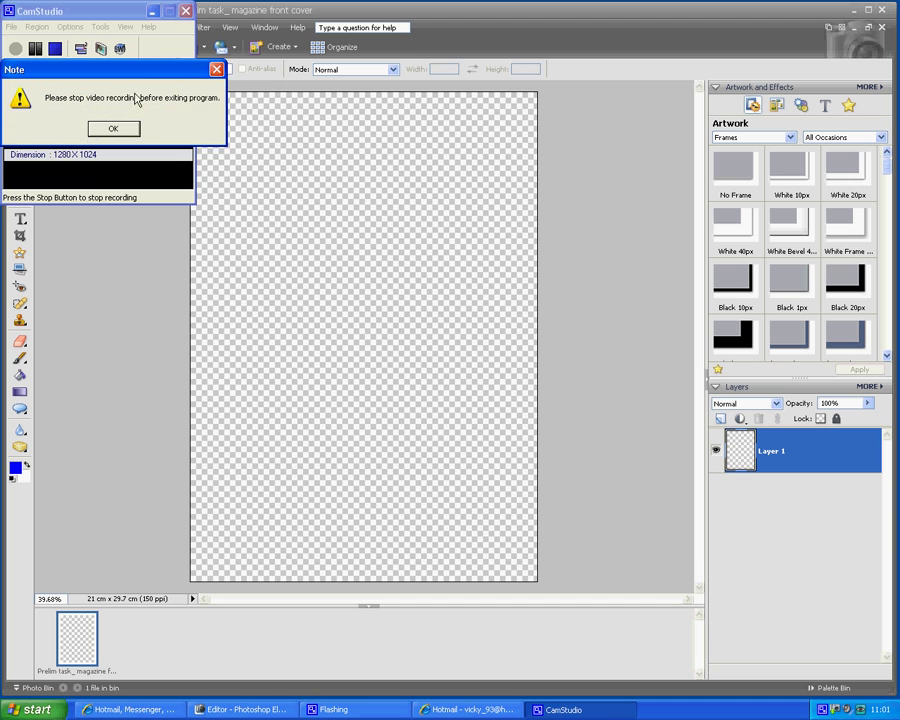
pyautogui.click(216, 69)
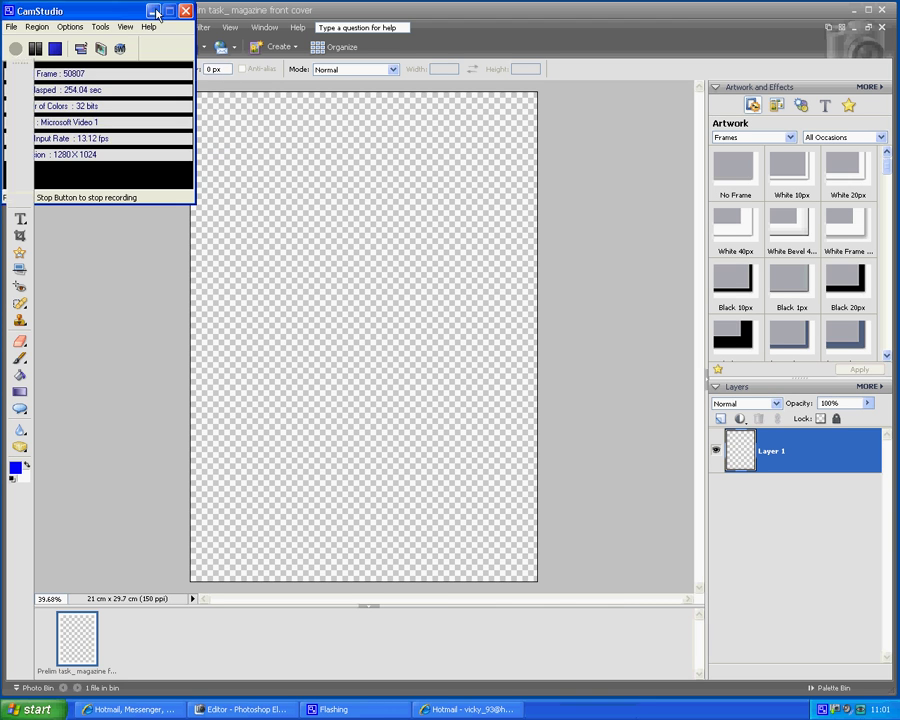
pyautogui.click(153, 11)
pyautogui.click(16, 27)
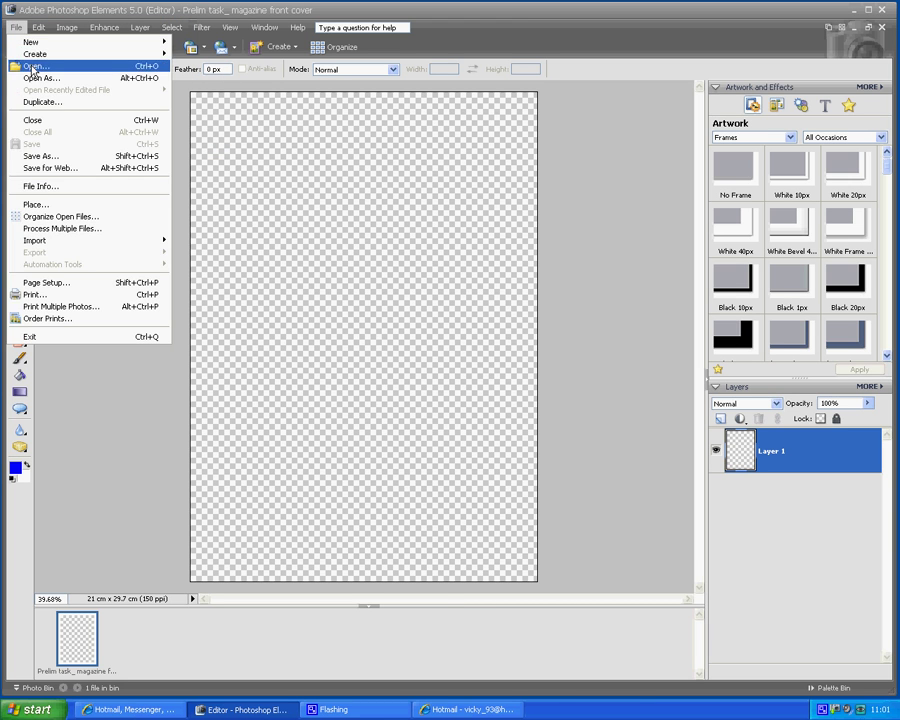
# - Open GetAttachment.jpg from the Home (Z:) drive via My Computer
pyautogui.click(30, 66)
pyautogui.click(286, 326)
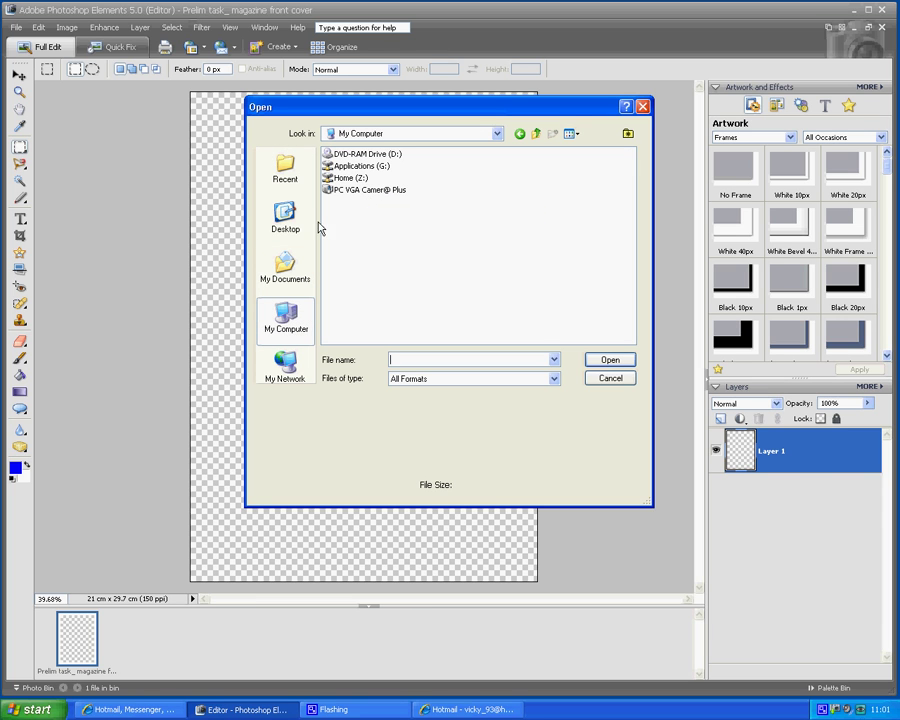
pyautogui.doubleClick(345, 180)
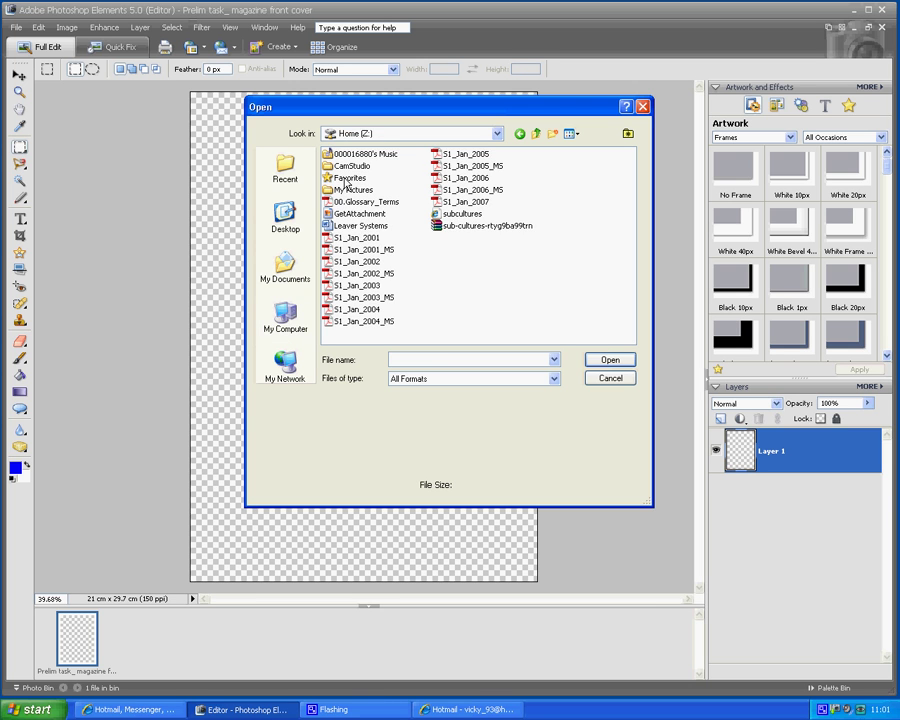
pyautogui.doubleClick(345, 213)
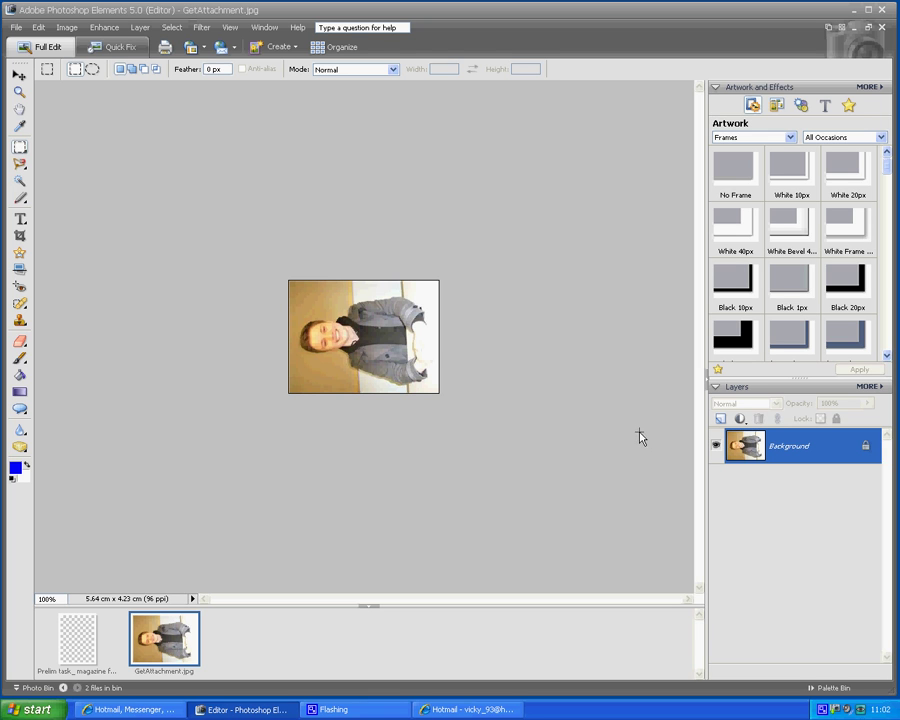
# - Reopen GetAttachment.jpg and update it to the changed upright 4.23 × 5.64 cm disk version
pyautogui.click(824, 709)
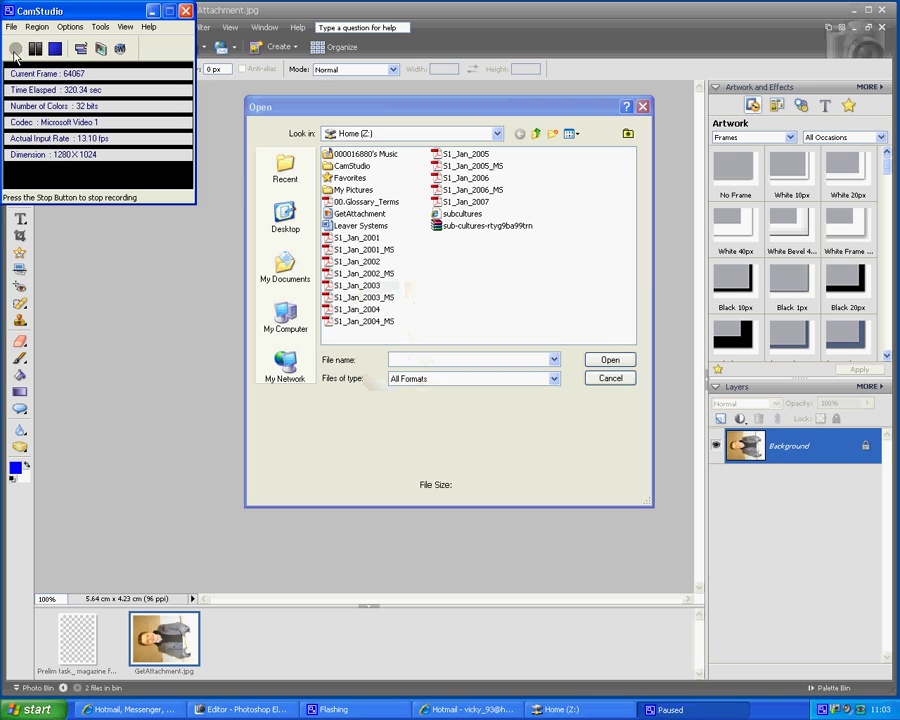
pyautogui.click(151, 11)
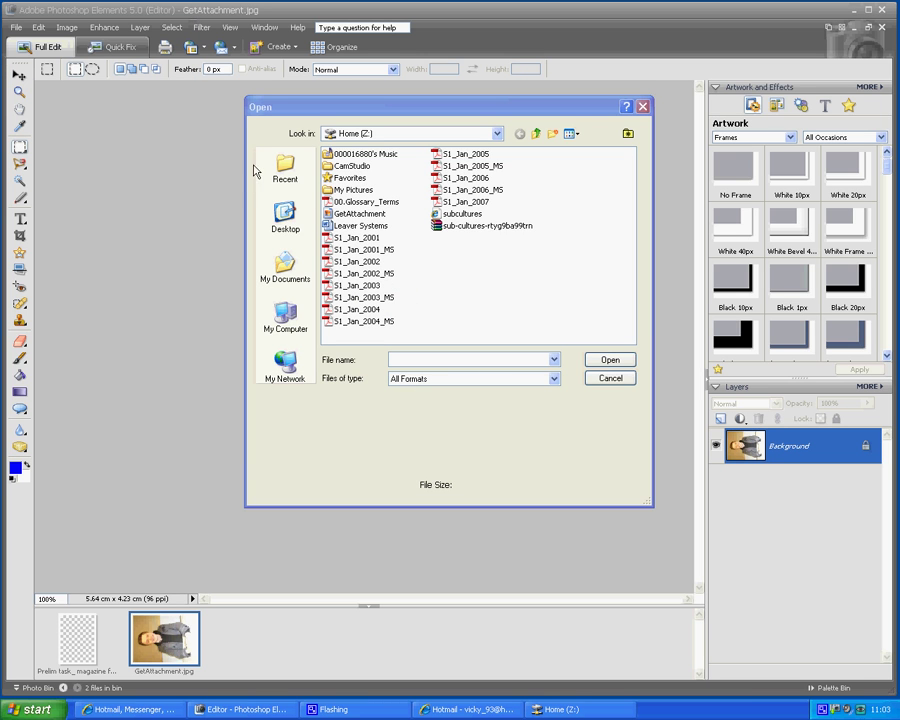
pyautogui.doubleClick(360, 214)
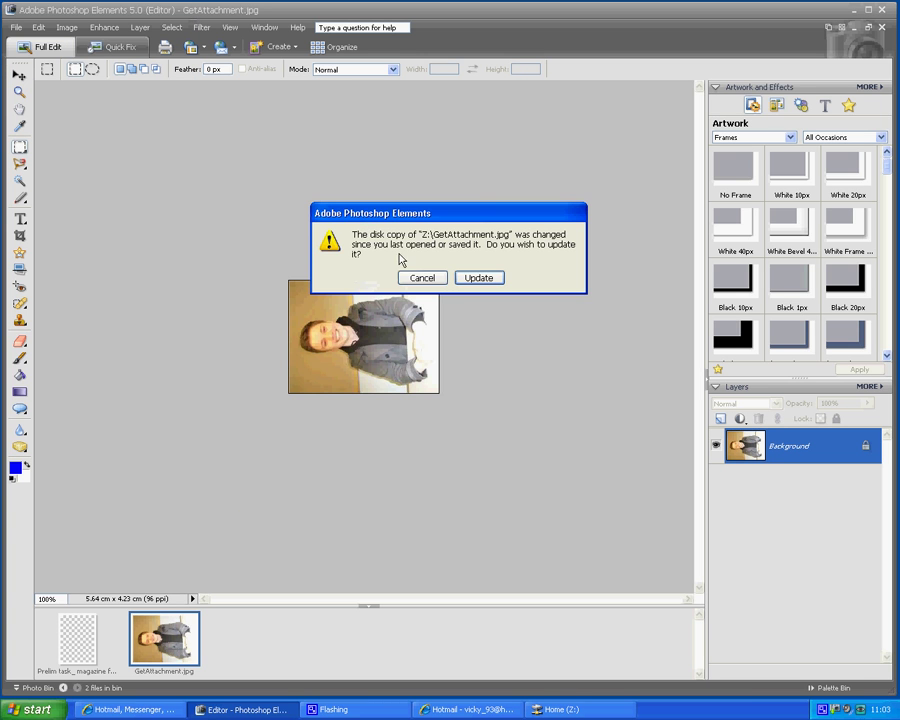
pyautogui.click(480, 279)
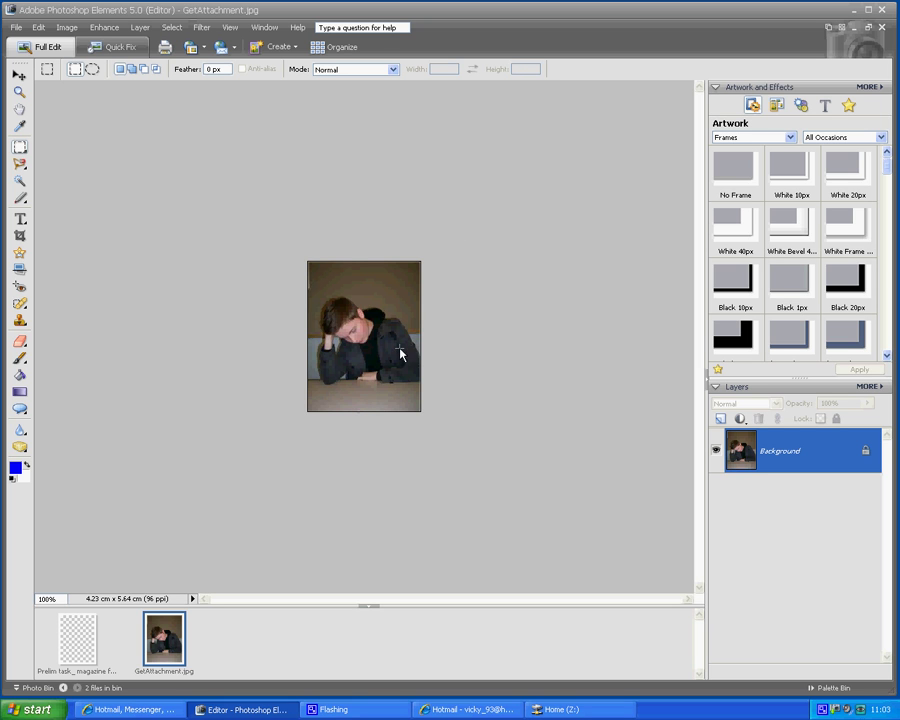
pyautogui.scroll(2, 392, 352)
pyautogui.scroll(2, 390, 350)
pyautogui.scroll(1, 388, 350)
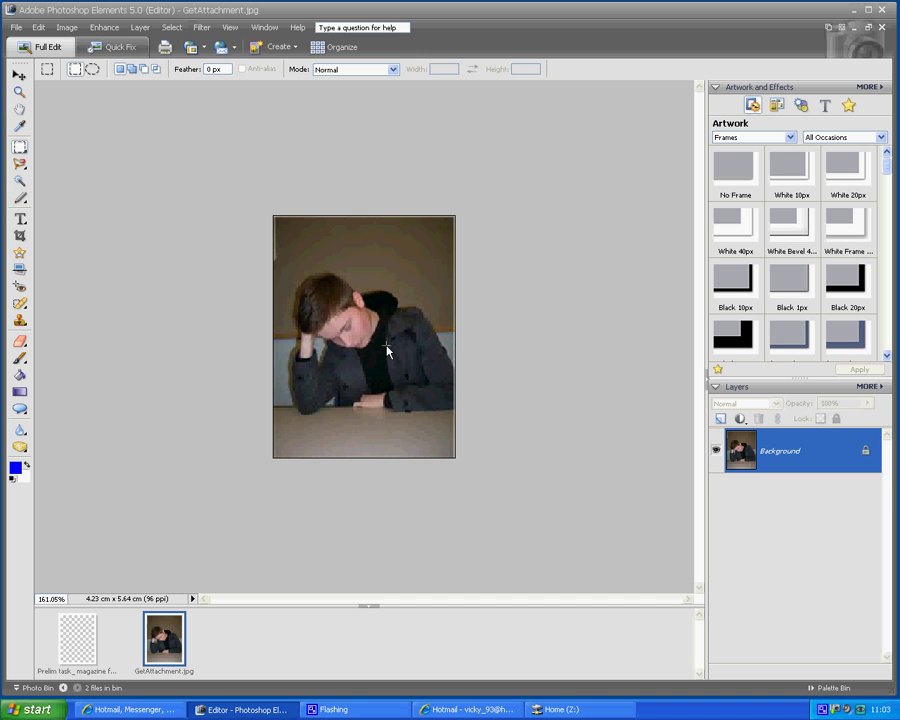
pyautogui.scroll(-1, 383, 348)
pyautogui.scroll(-1, 380, 347)
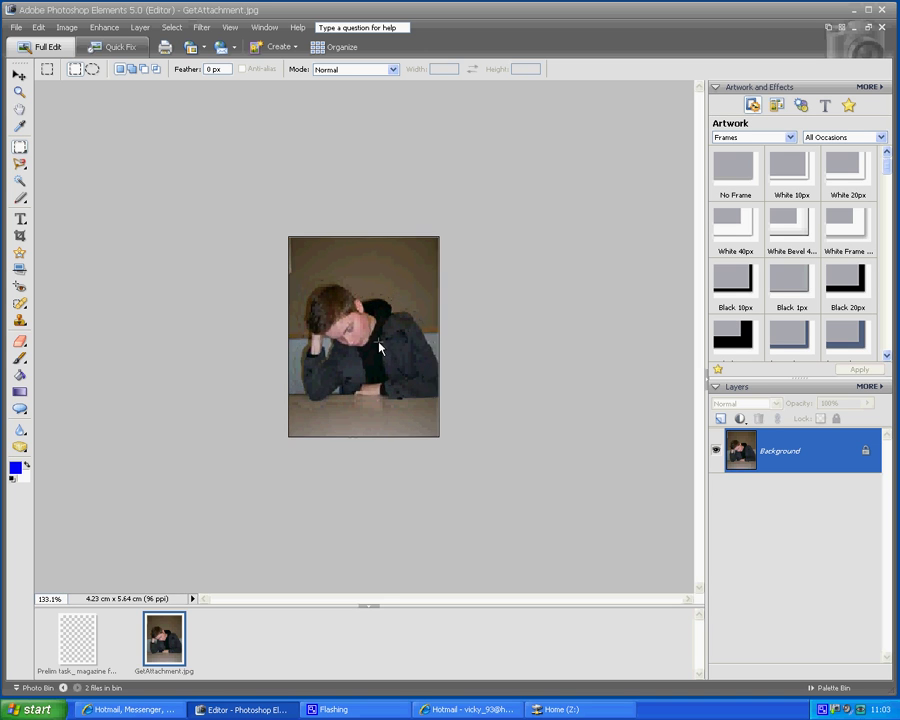
pyautogui.scroll(-1, 379, 347)
pyautogui.scroll(-1, 379, 347)
pyautogui.scroll(-1, 379, 347)
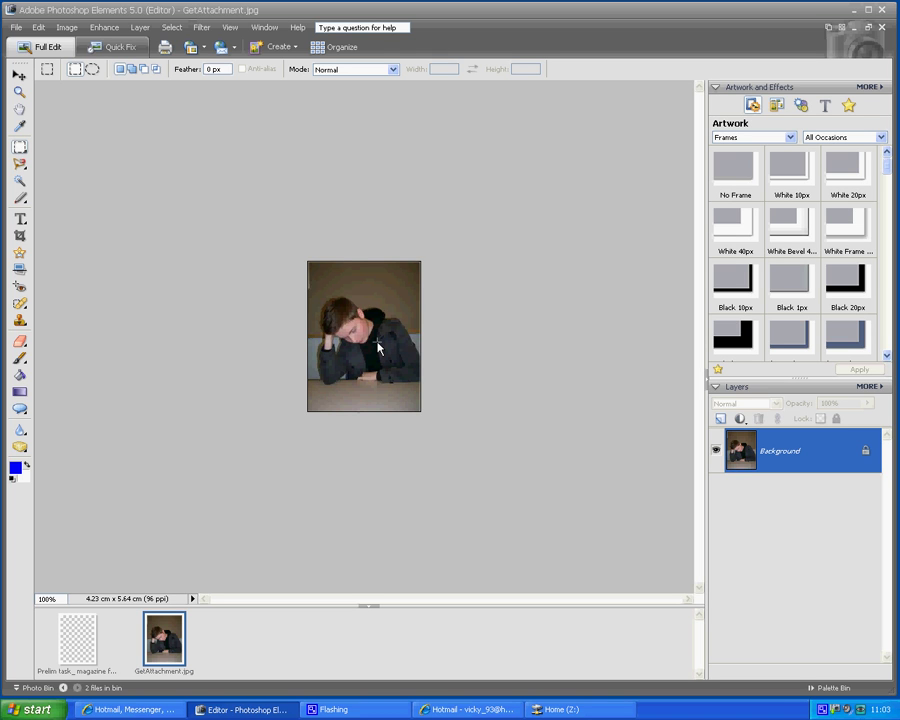
# - Add a new layer above the photo named Msthead and pick the Type tool
pyautogui.click(720, 419)
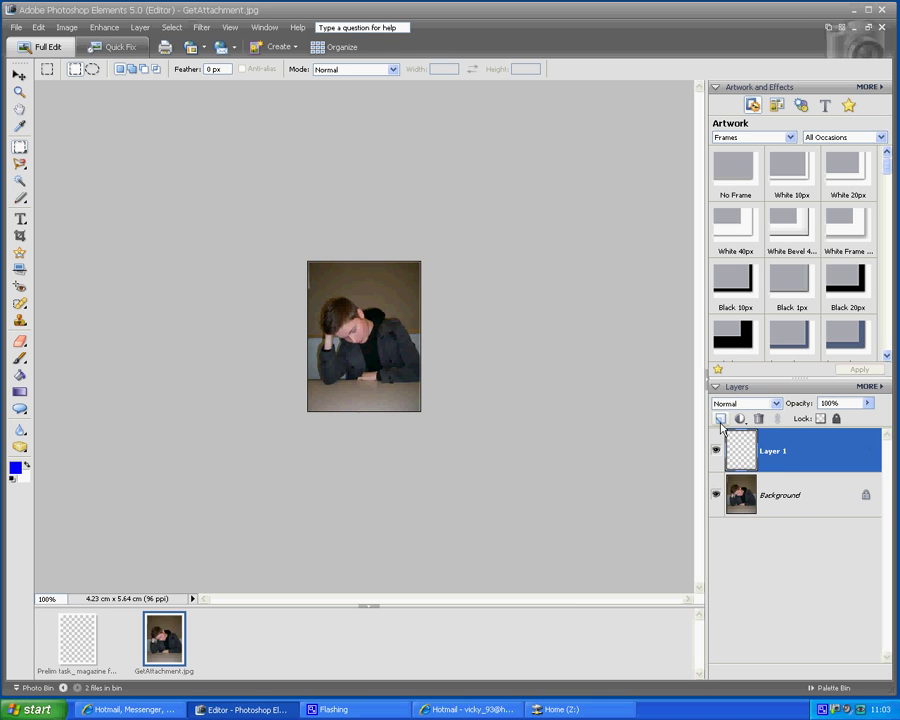
pyautogui.doubleClick(779, 453)
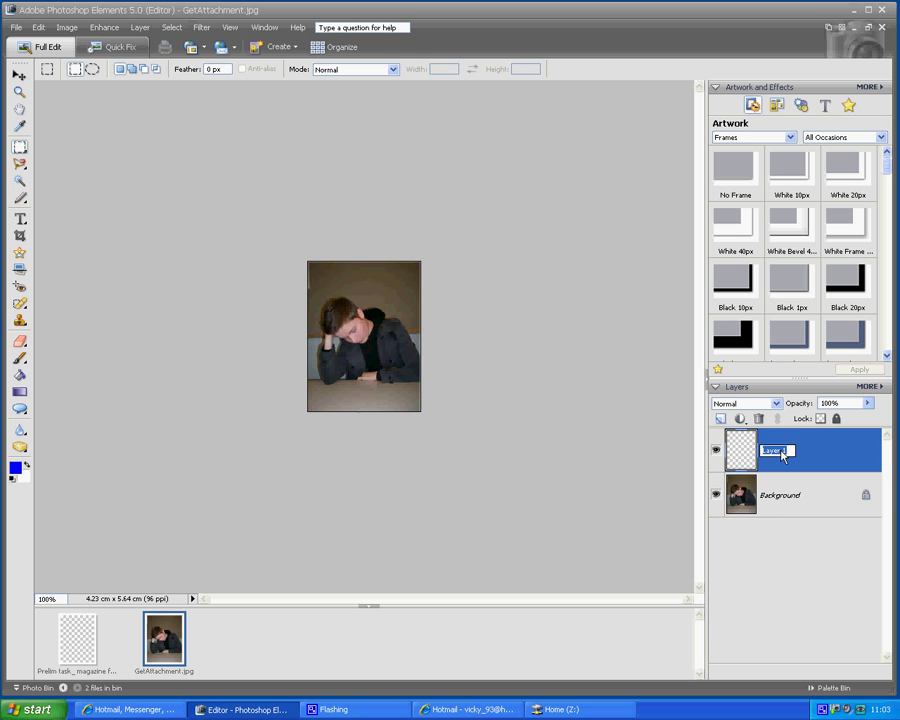
pyautogui.write('Moth')
pyautogui.write('ead')
pyautogui.press('Return')
pyautogui.click(20, 220)
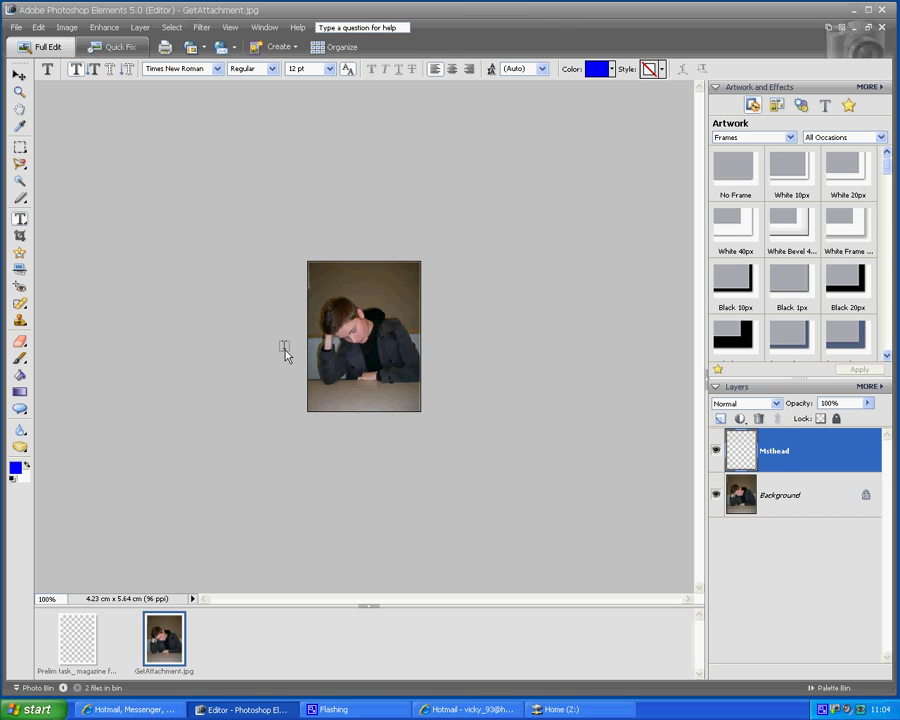
# - Drag a text box across the photo's top and begin typing the blue masthead 'TheMa…'
pyautogui.rightClick(348, 285)
pyautogui.click(311, 275)
pyautogui.moveTo(314, 272); pyautogui.dragTo(419, 295)
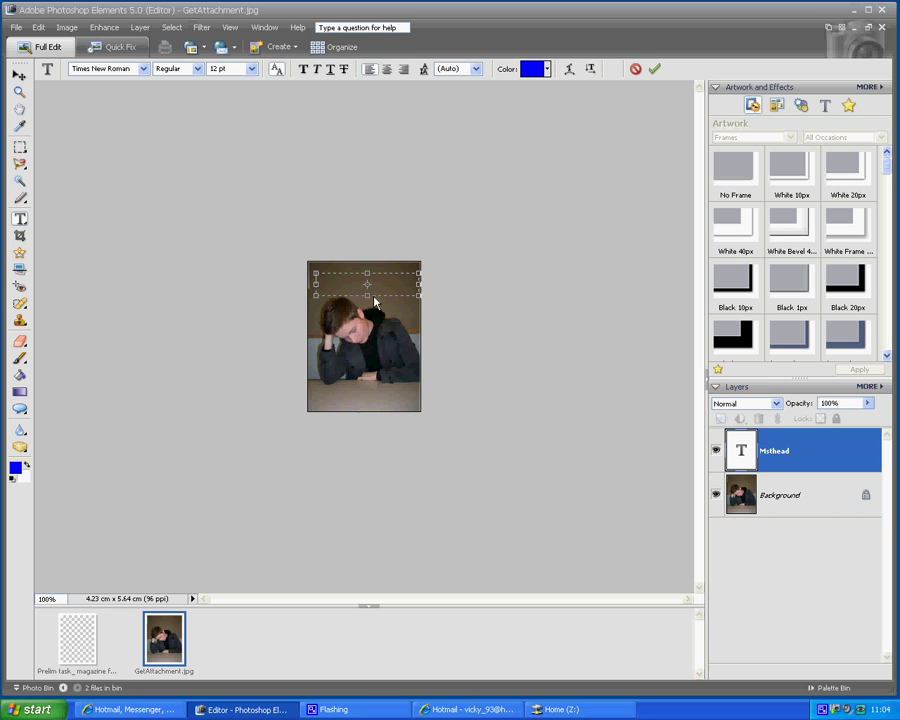
pyautogui.write('Th')
pyautogui.write('e')
pyautogui.write('Magazine')
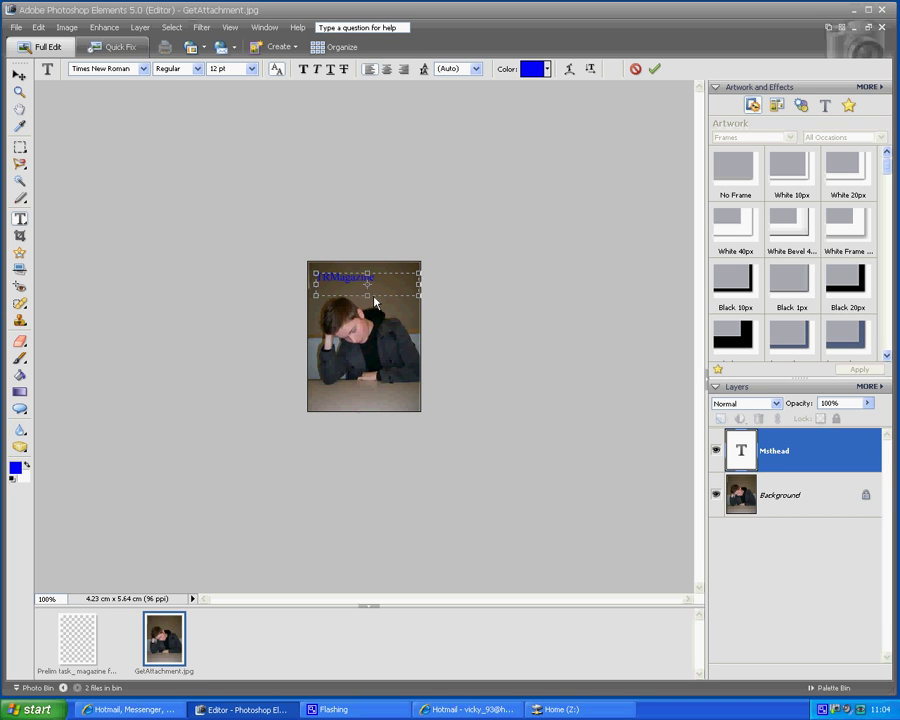